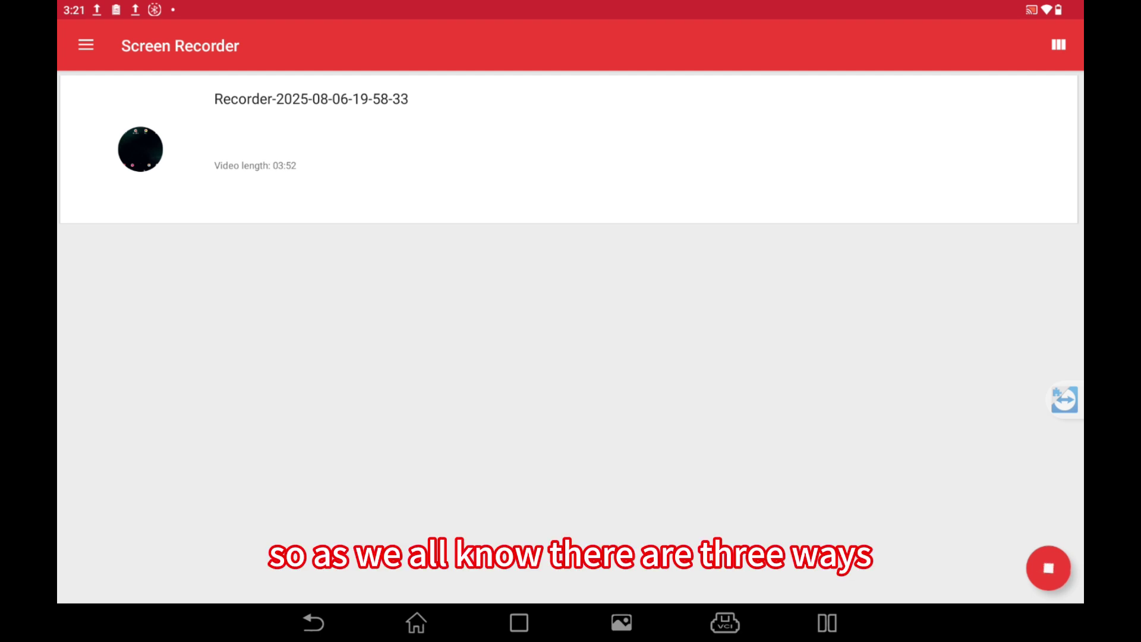
# - Leave Screen Recorder and return to the tablet's app drawer
pyautogui.click(313, 623)
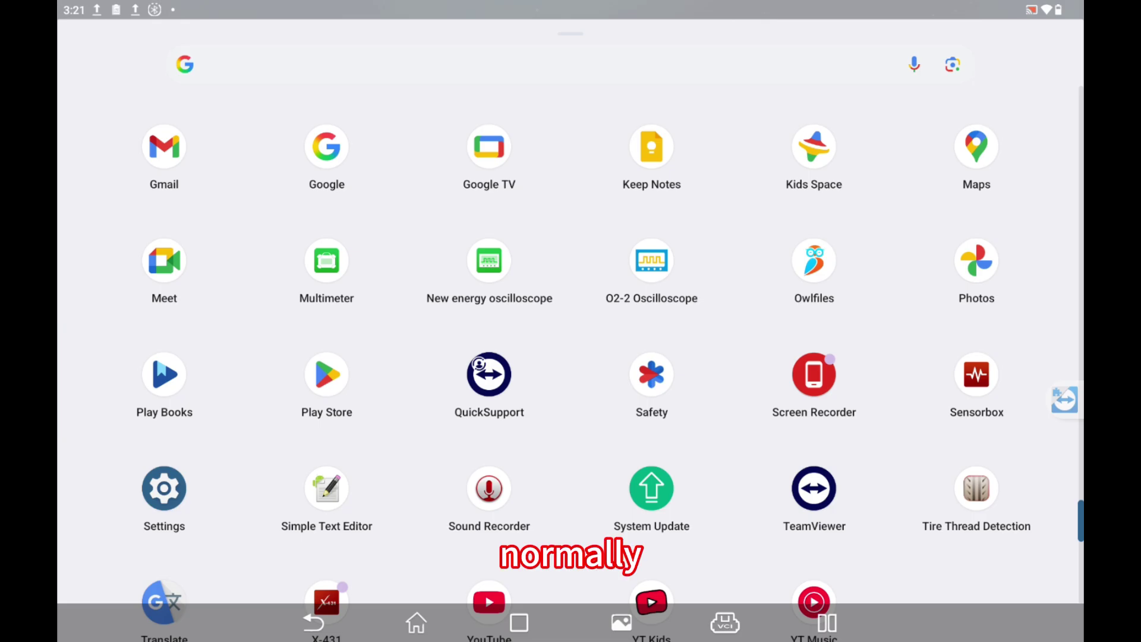
# - Close the app drawer and launch the X-431 diagnostic app to its main menu
pyautogui.moveTo(479, 365); pyautogui.dragTo(480, 580)
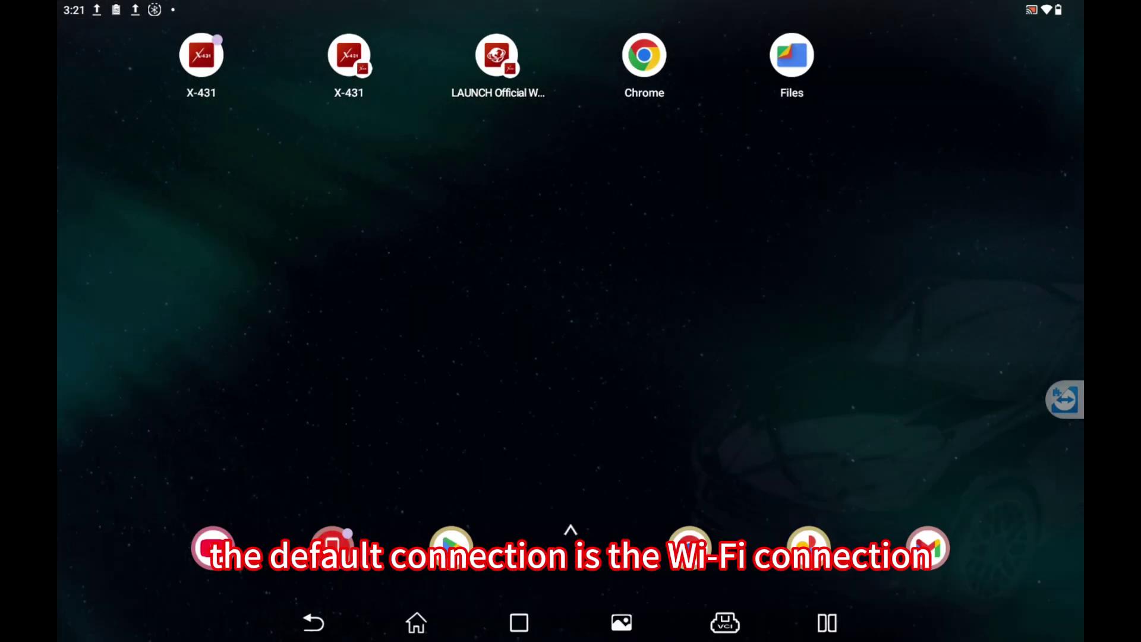
pyautogui.click(201, 56)
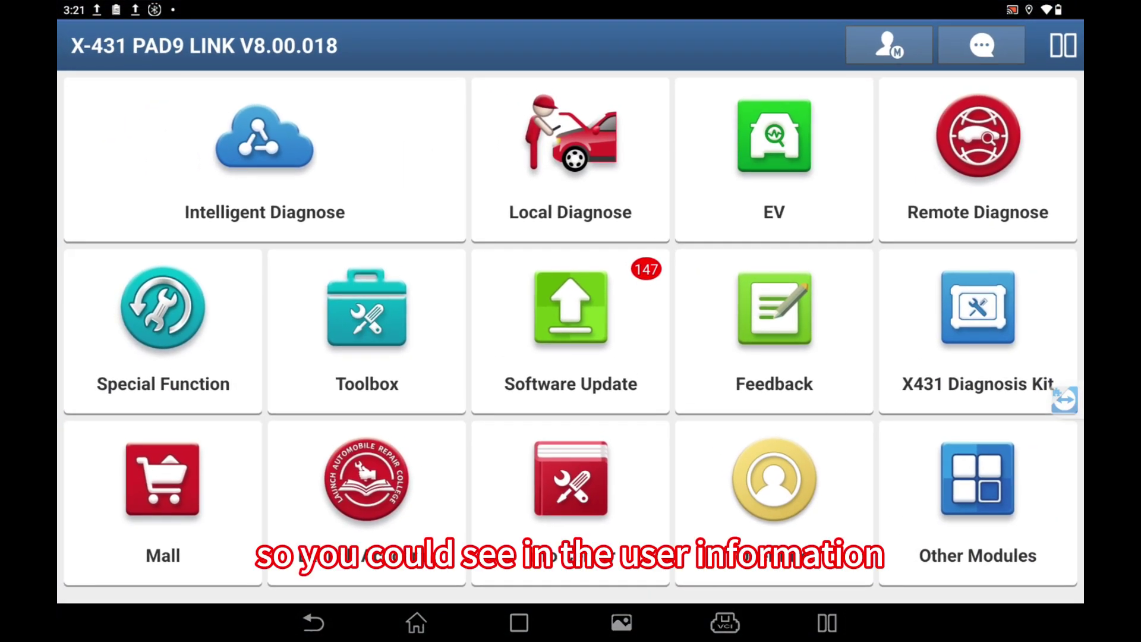
# - Show the registered VCI device under User Info and unlock the hidden VCI Management page
pyautogui.click(774, 482)
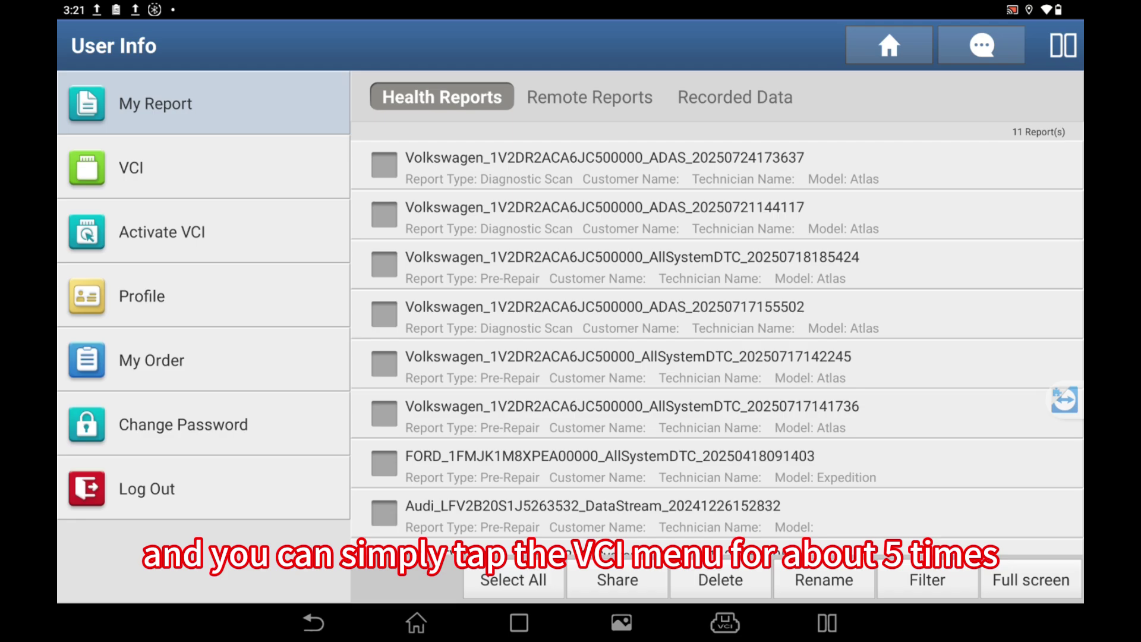
pyautogui.click(131, 168)
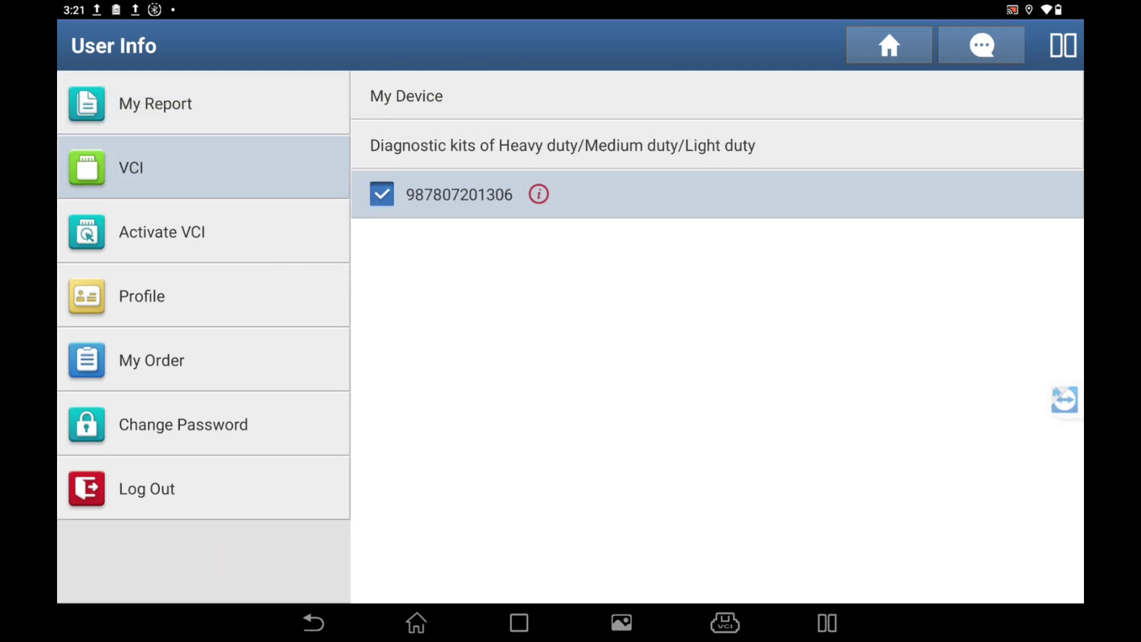
pyautogui.click(132, 168)
pyautogui.click(181, 168)
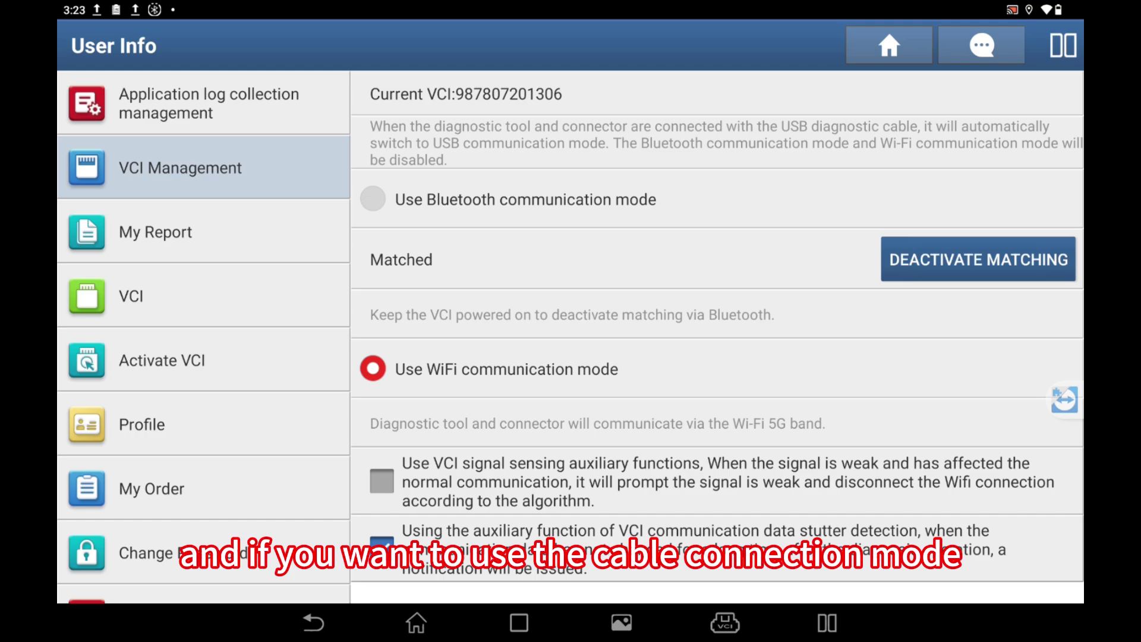
# - Exit the X-431 app back to the Android home screen
pyautogui.click(313, 622)
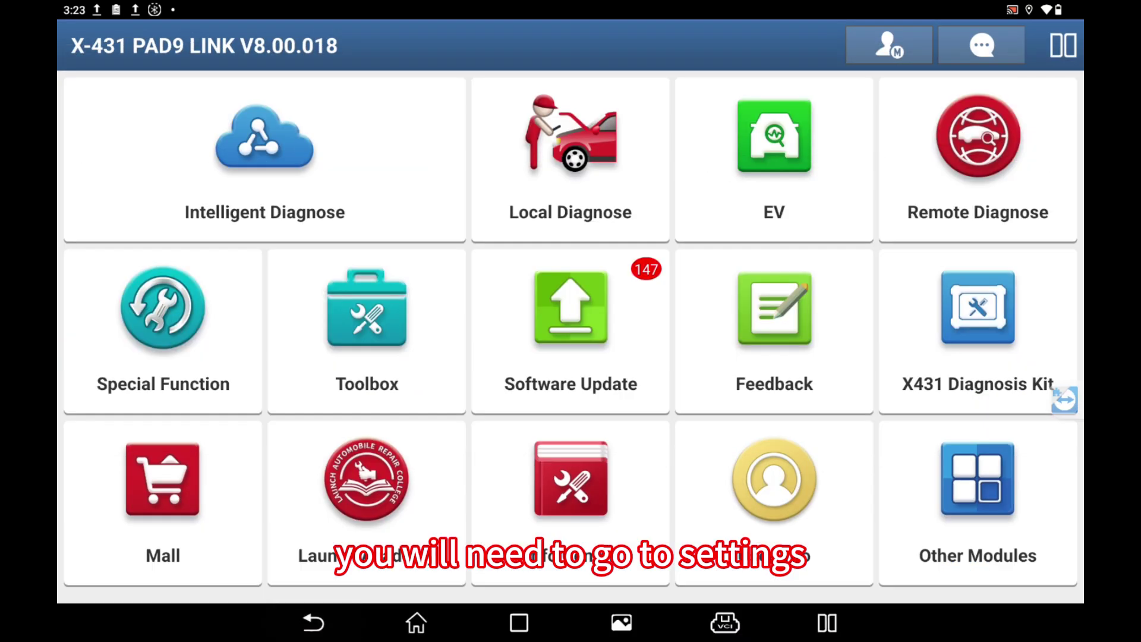
pyautogui.click(312, 622)
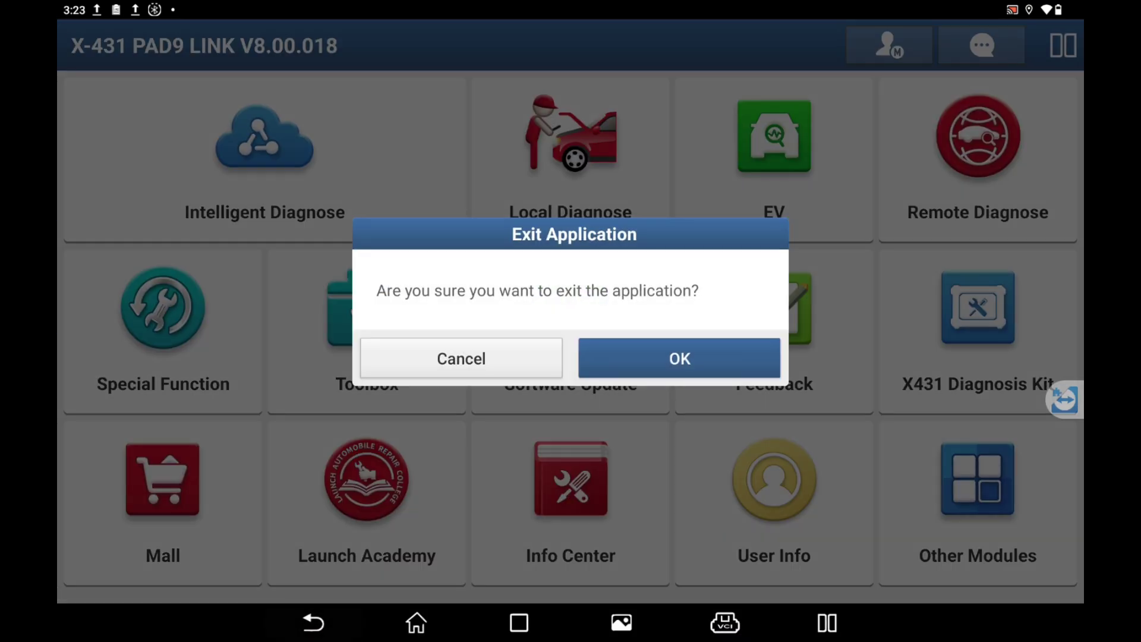
pyautogui.click(415, 622)
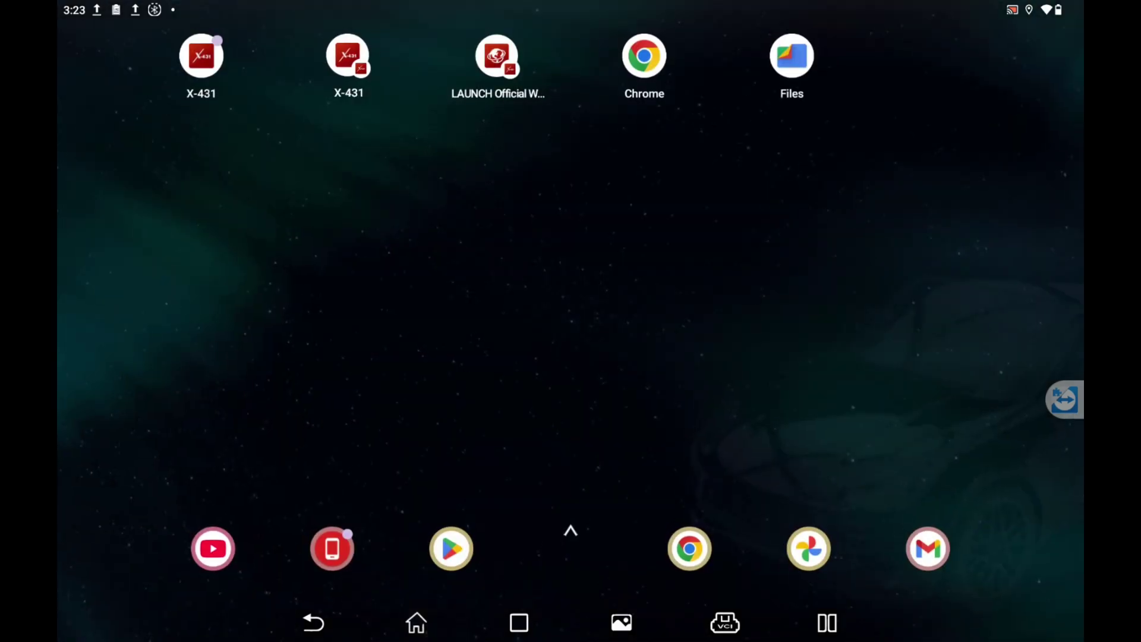
pyautogui.moveTo(571, 446); pyautogui.dragTo(571, 178)
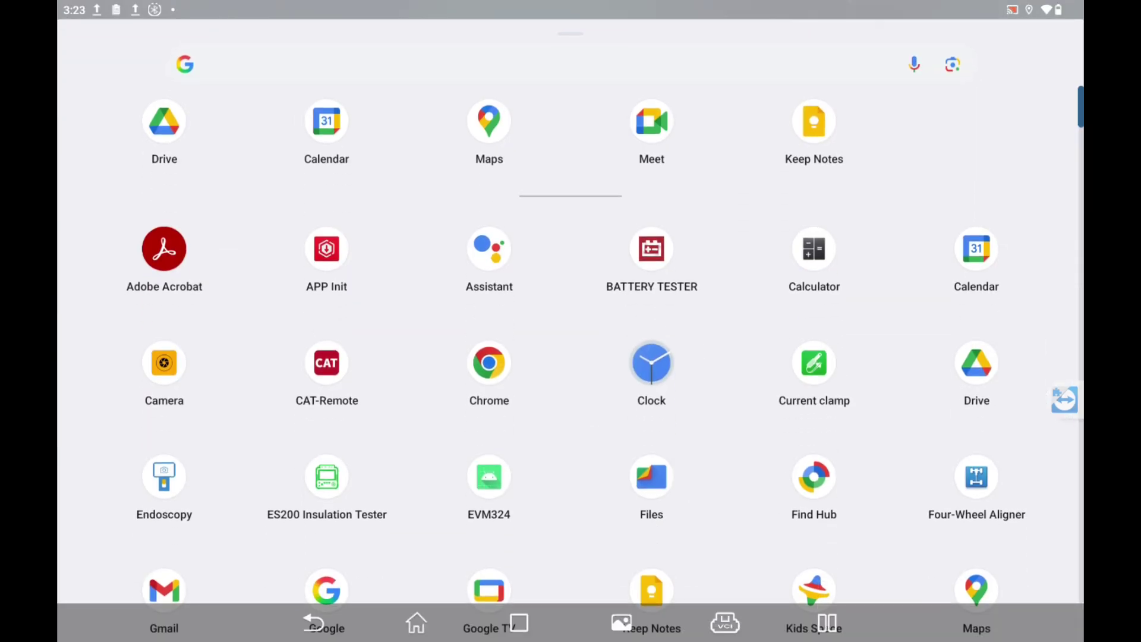
pyautogui.moveTo(570, 445); pyautogui.dragTo(571, 134)
pyautogui.scroll(-3, 571, 339)
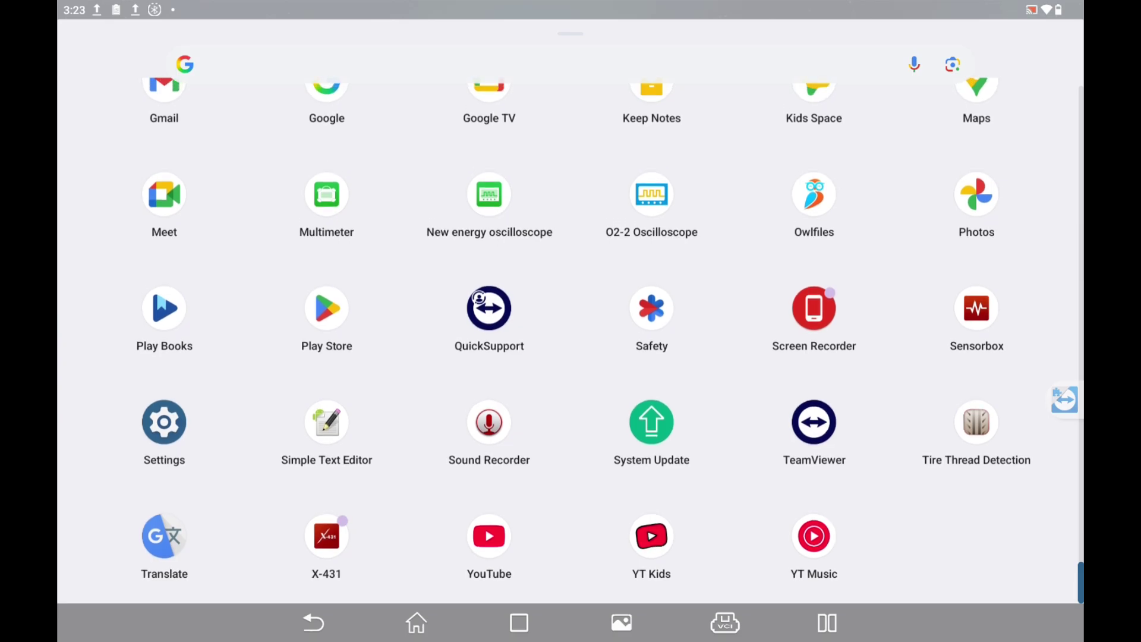
pyautogui.scroll(5, 571, 339)
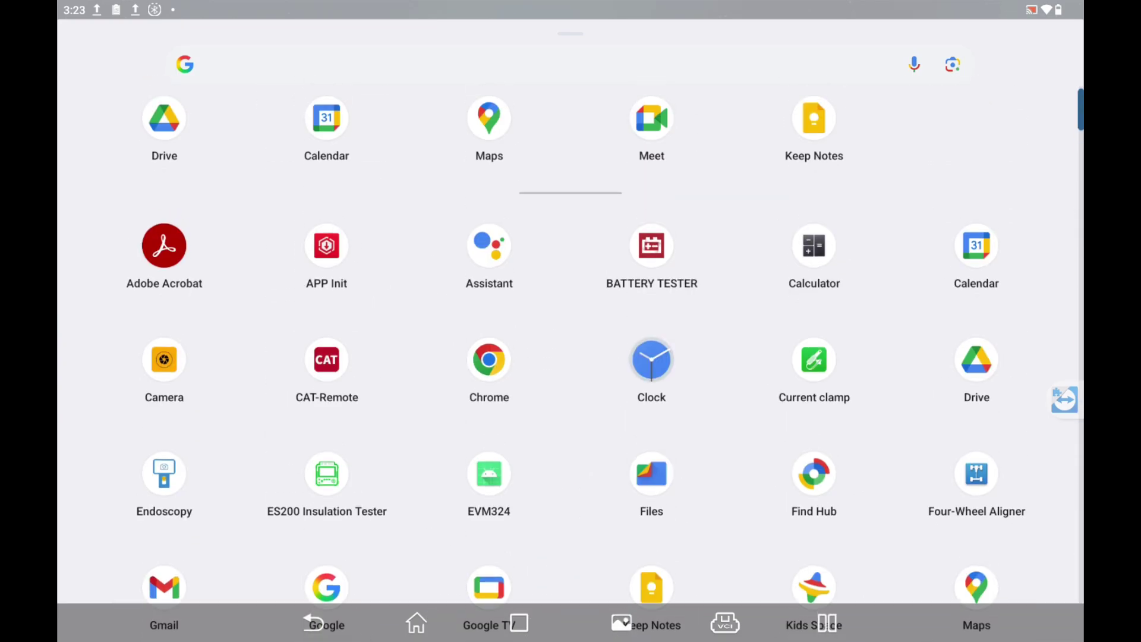
pyautogui.scroll(-3, 571, 340)
pyautogui.scroll(-2, 571, 338)
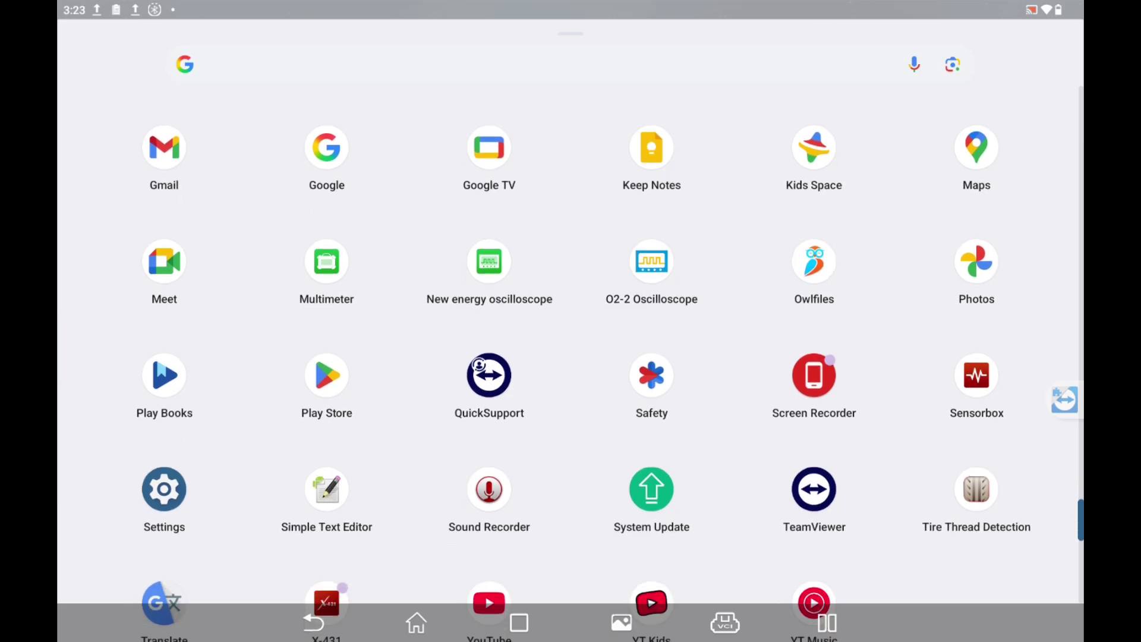
pyautogui.scroll(-1, 571, 339)
# - Open system Settings and show USB Management with USB device mode off
pyautogui.click(165, 422)
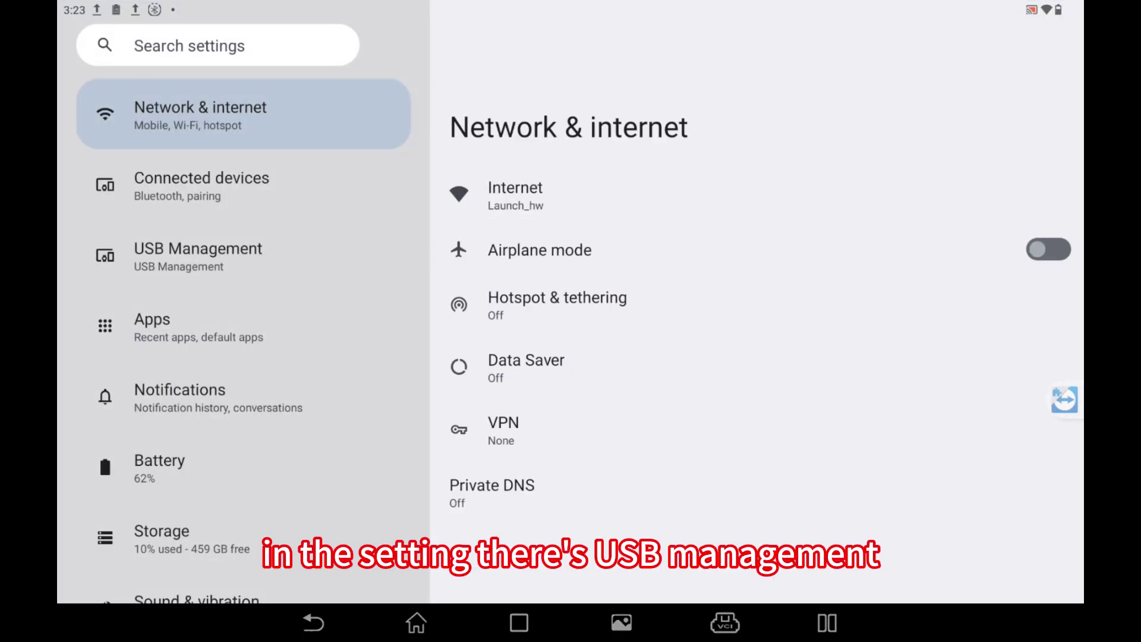
pyautogui.click(199, 256)
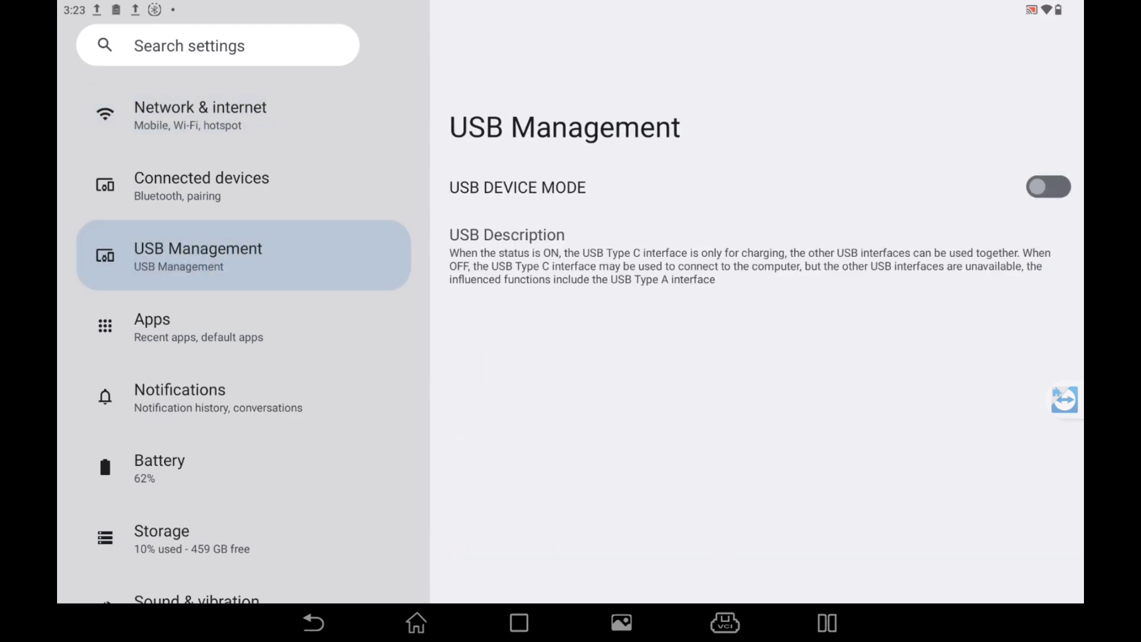